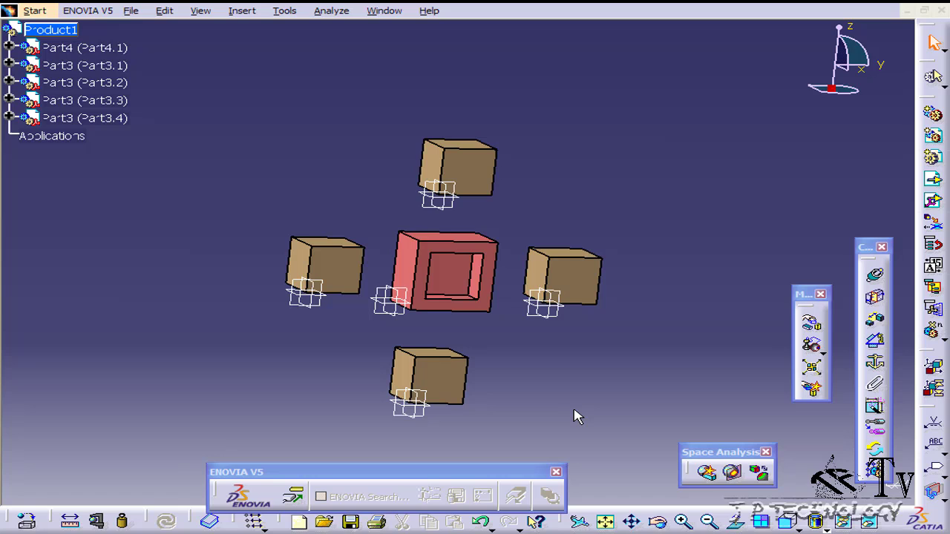
Orbit the Part4 frame and its four Part3 blocks, and start the Angle Constraint tool
middle_drag(360, 227, 289, 188)
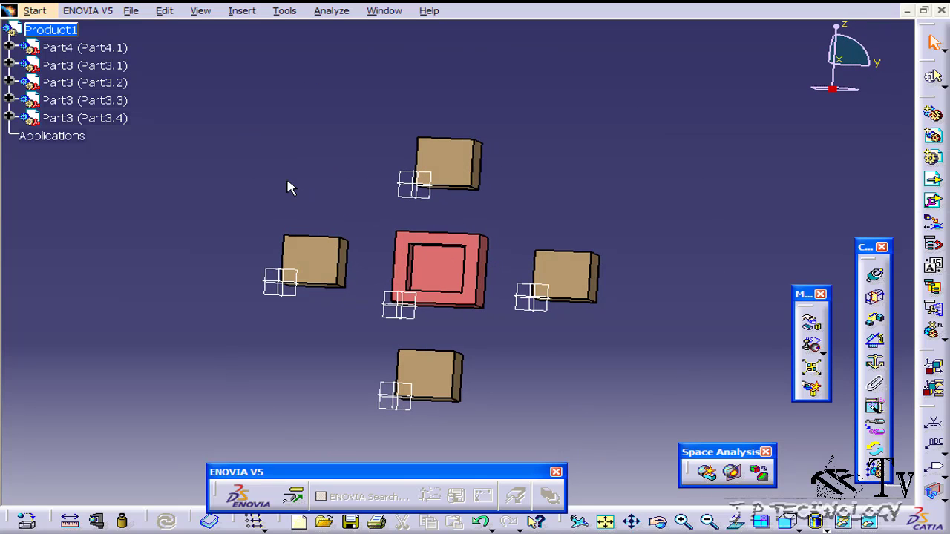
click(878, 327)
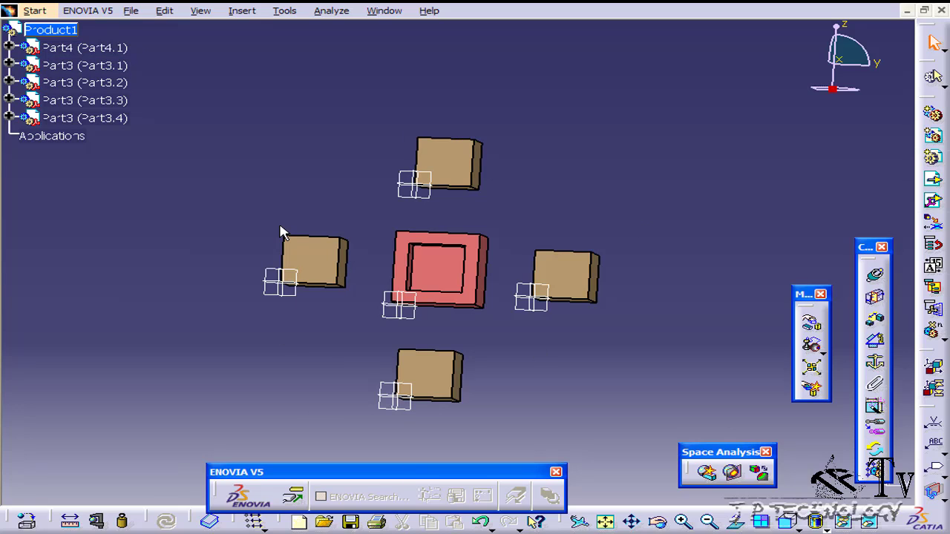
middle_drag(386, 251, 424, 261)
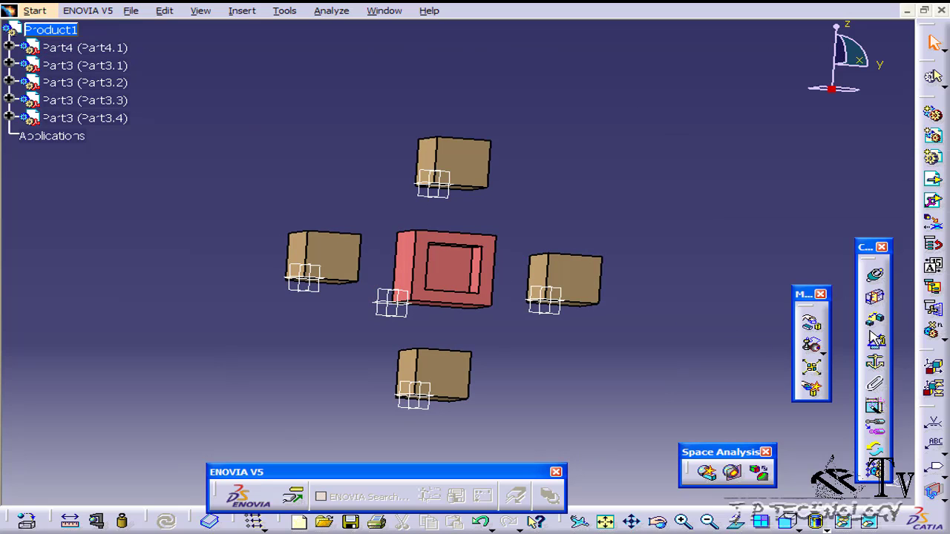
Constrain Part3.1 to Part4.1 at 150° as Angle.3 and update the assembly
click(876, 342)
middle_drag(424, 270, 746, 292)
click(424, 261)
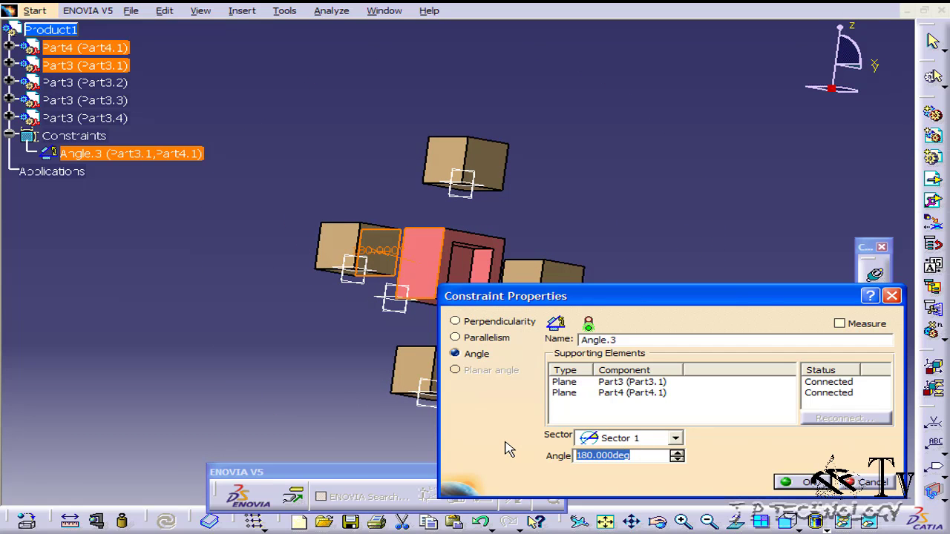
text(150)
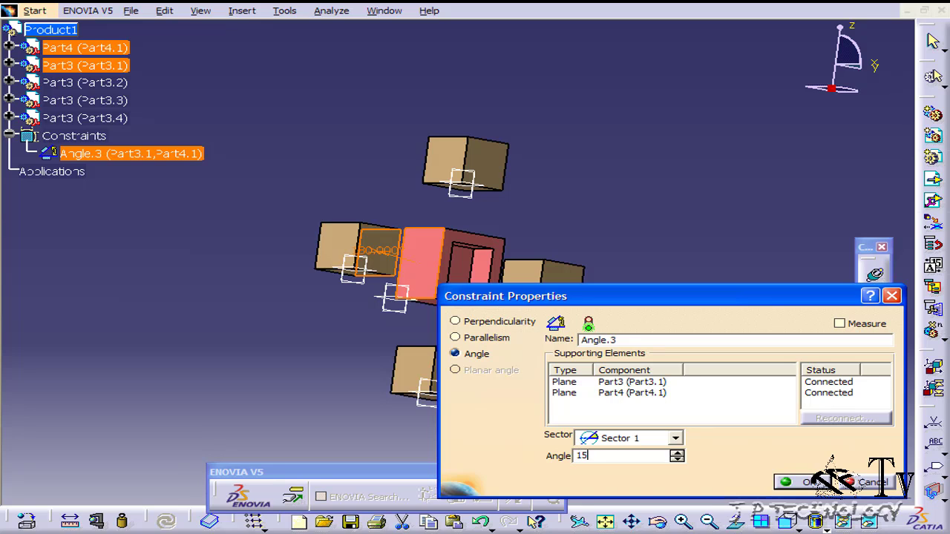
click(788, 484)
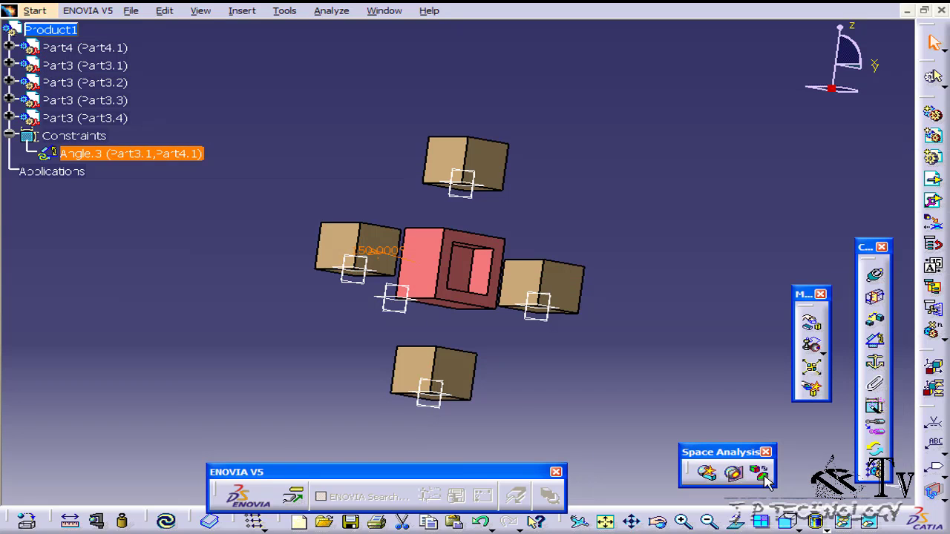
click(165, 517)
middle_drag(238, 415, 164, 317)
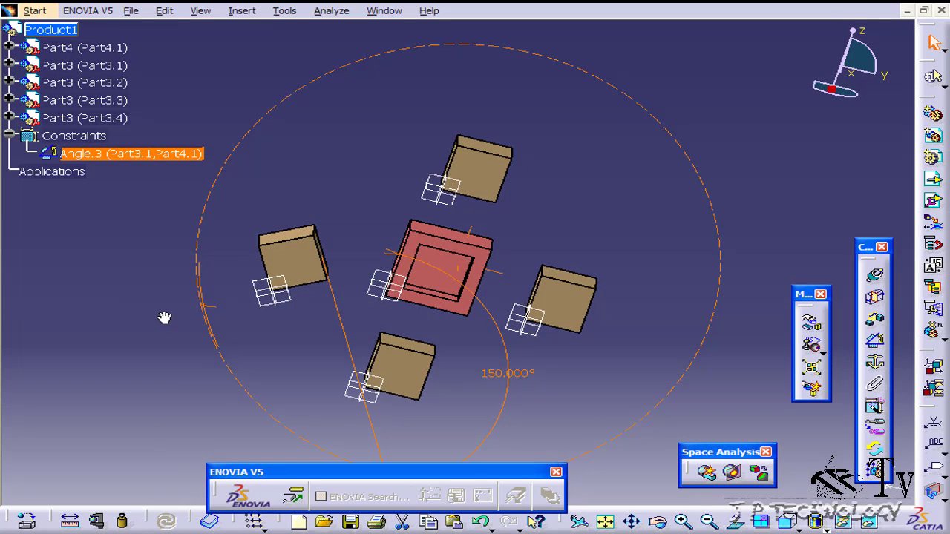
middle_drag(399, 315, 403, 195)
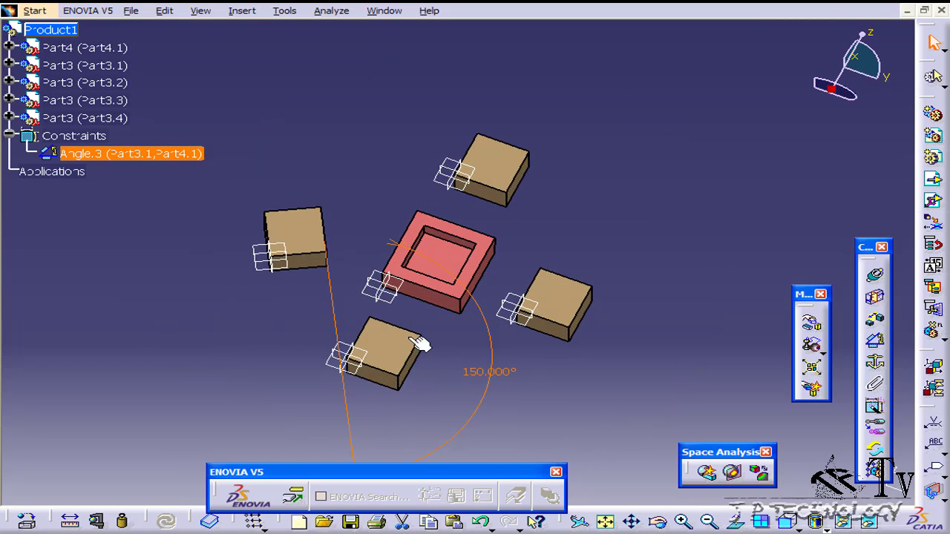
Try Sectors 2 and 3 for Angle.3 and move its 30° label beside the red base
double_click(498, 375)
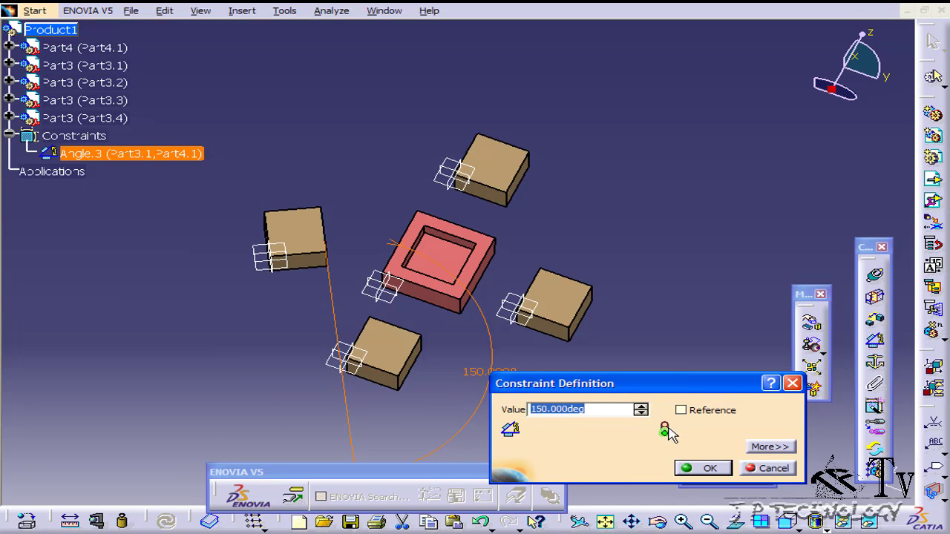
click(758, 447)
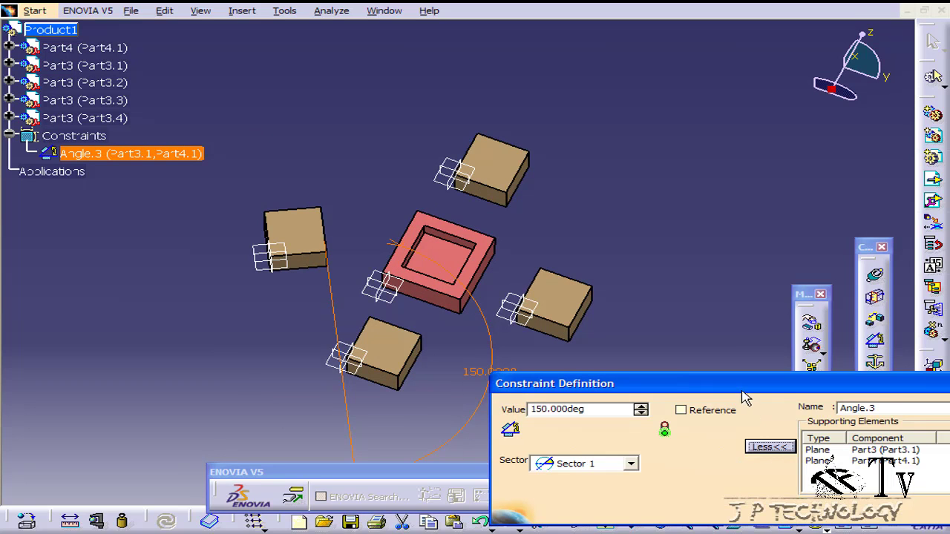
drag(747, 399, 667, 119)
click(553, 185)
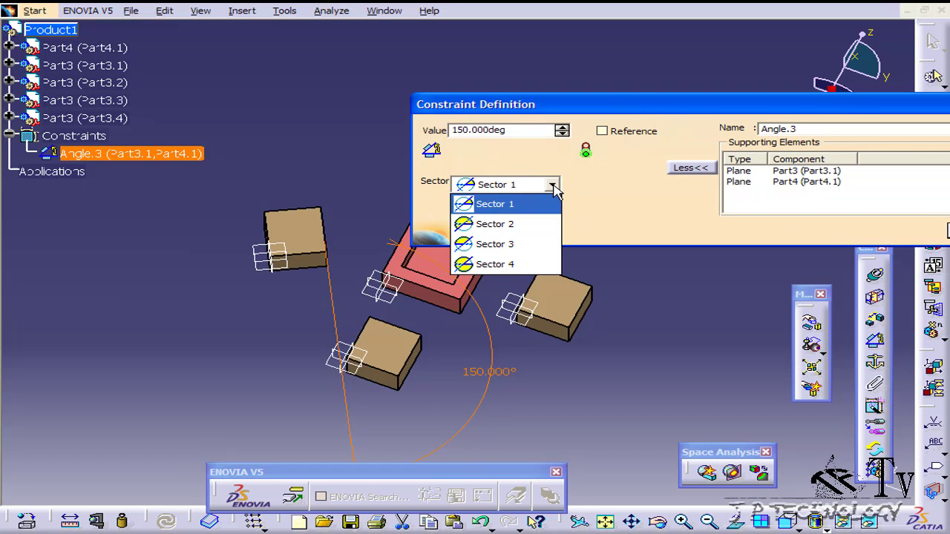
click(540, 224)
click(552, 185)
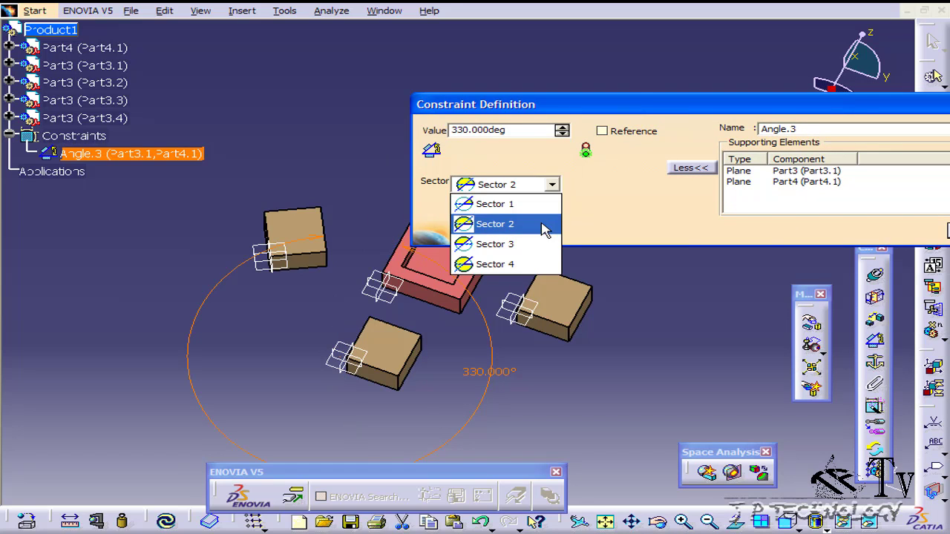
click(540, 244)
middle_drag(446, 349, 270, 325)
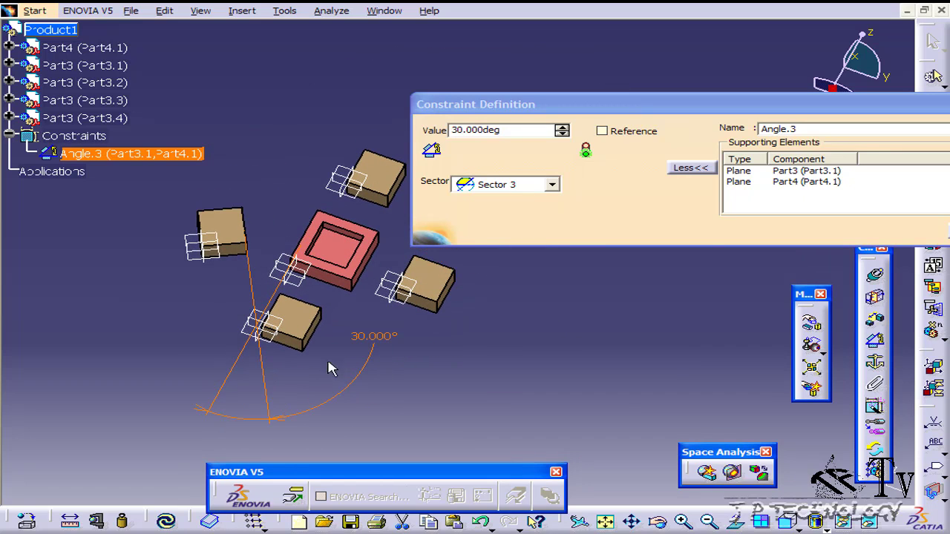
drag(365, 340, 289, 194)
ctrl+middle_drag(254, 265, 401, 319)
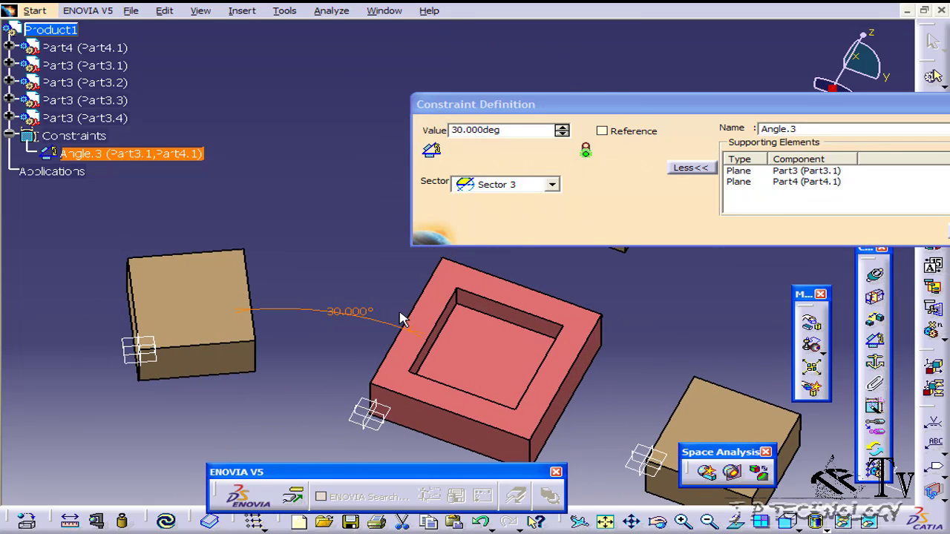
Set Angle.3's value to 40 and update the assembly
click(506, 130)
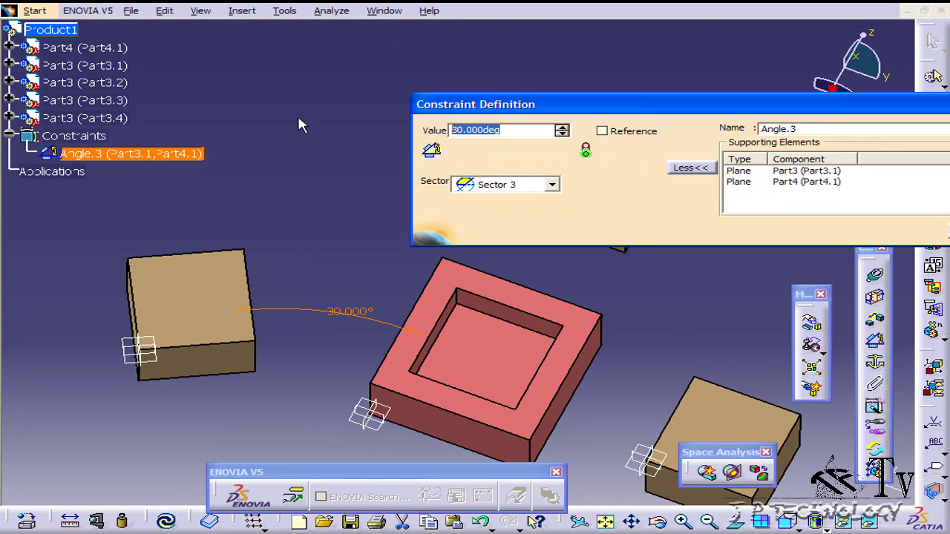
text(40)
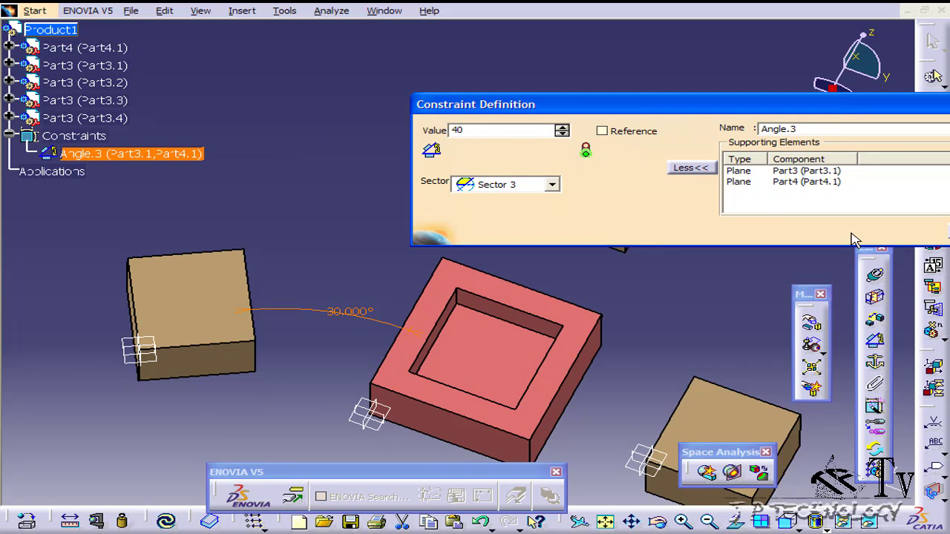
drag(745, 95, 564, 66)
click(802, 202)
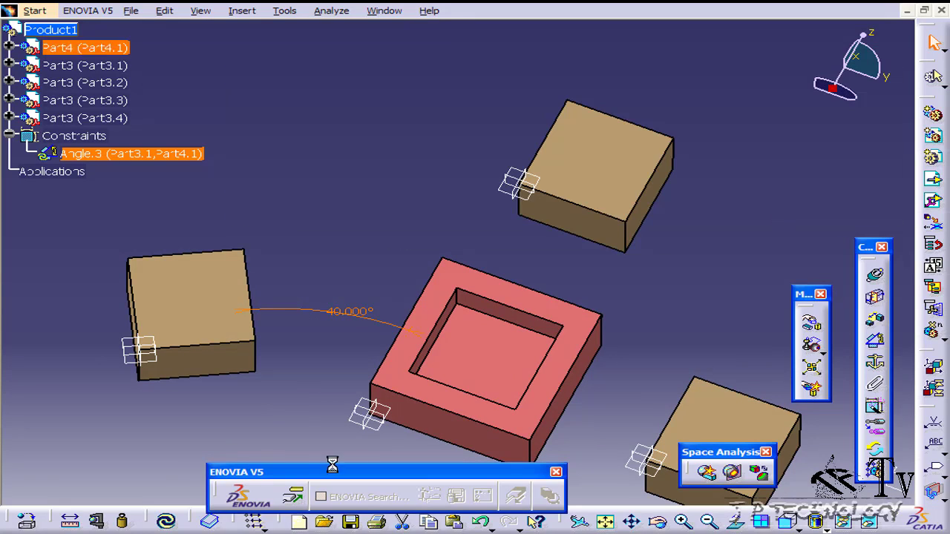
click(165, 521)
click(306, 249)
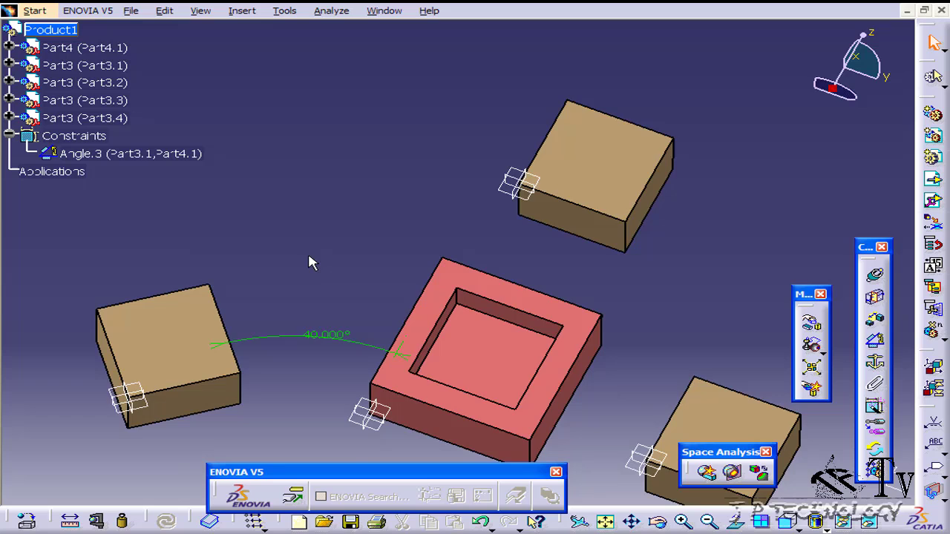
middle_drag(312, 260, 336, 364)
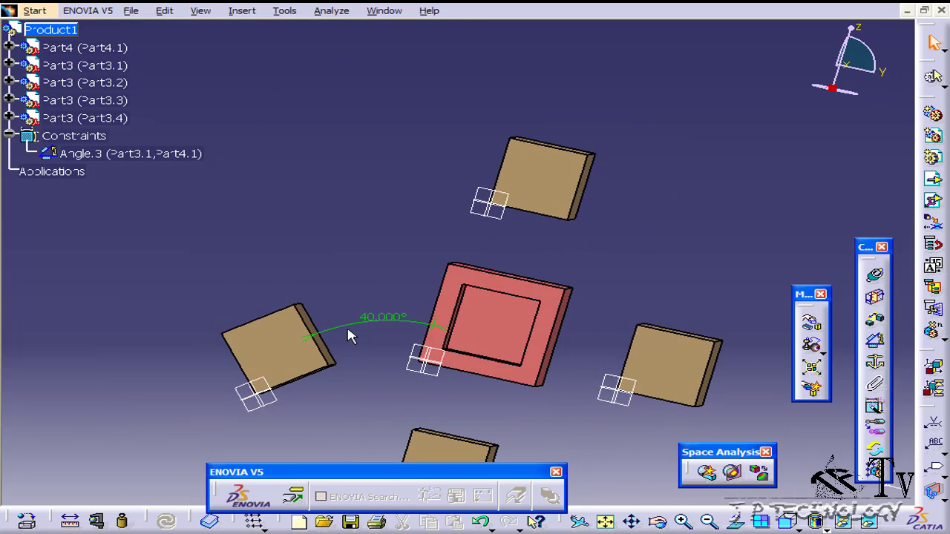
middle_drag(327, 302, 378, 288)
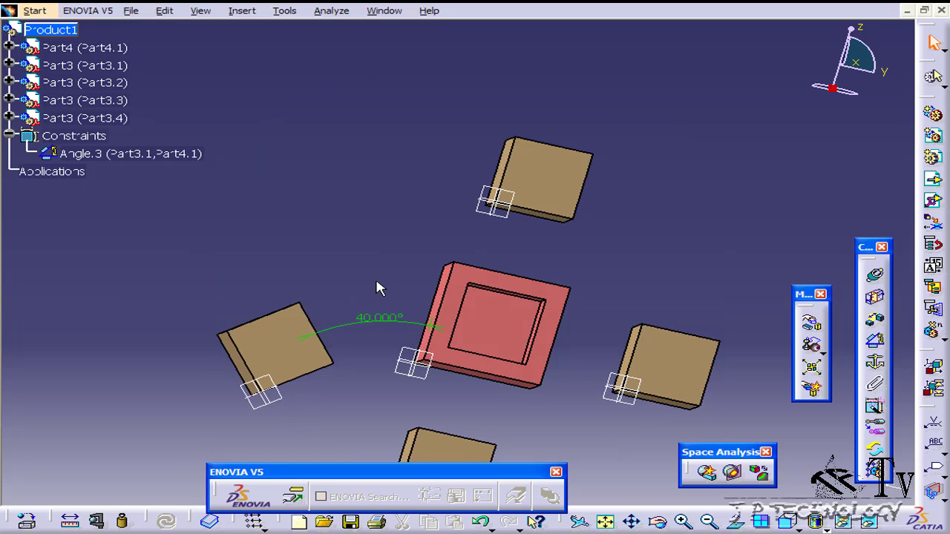
Switch Angle.3 to Sector 1 so it reads 140°
double_click(375, 320)
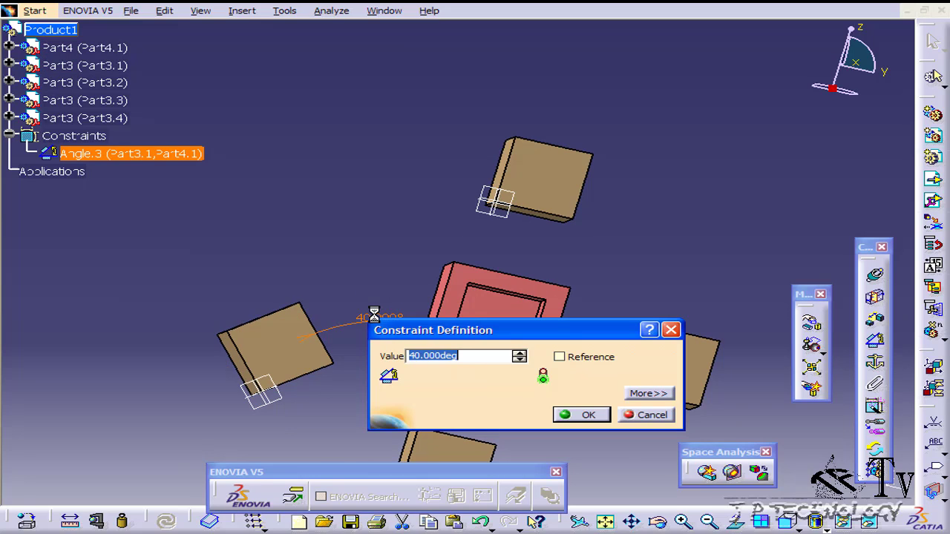
click(648, 393)
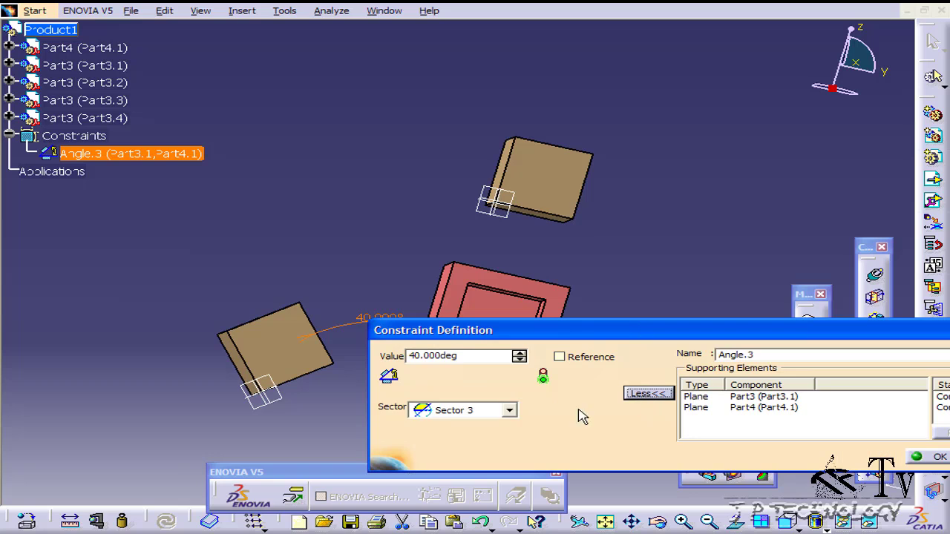
click(509, 411)
click(500, 436)
drag(583, 332, 473, 79)
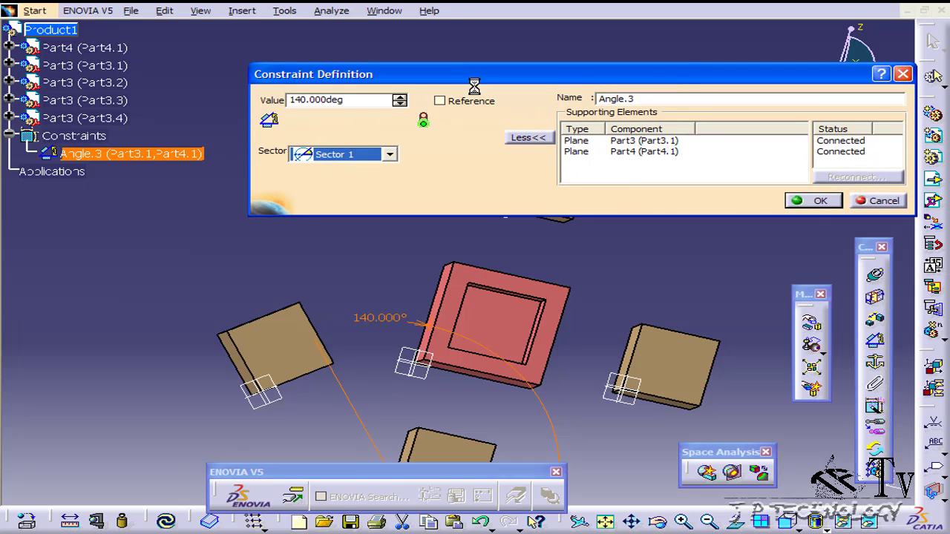
click(817, 201)
scroll(365, 230, down, 5)
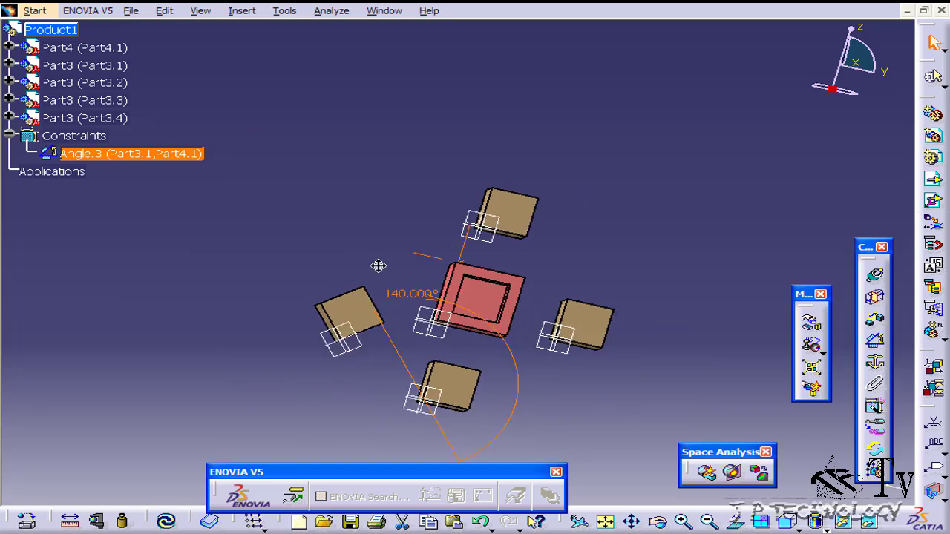
Constrain an edge of Part3.2 to an edge of Part4.1 at 120° as Angle.4, then update
click(345, 220)
middle_drag(345, 219, 571, 257)
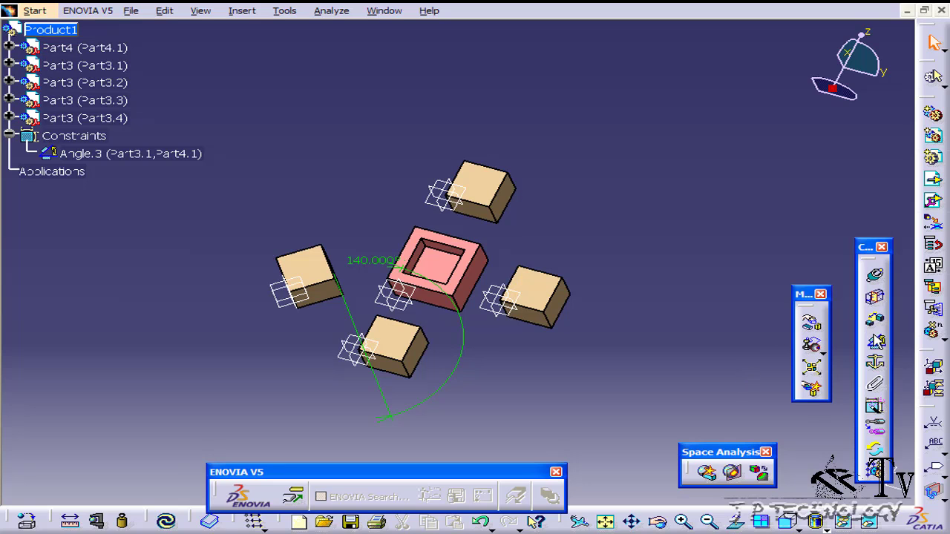
click(875, 341)
middle_drag(573, 260, 551, 214)
click(497, 214)
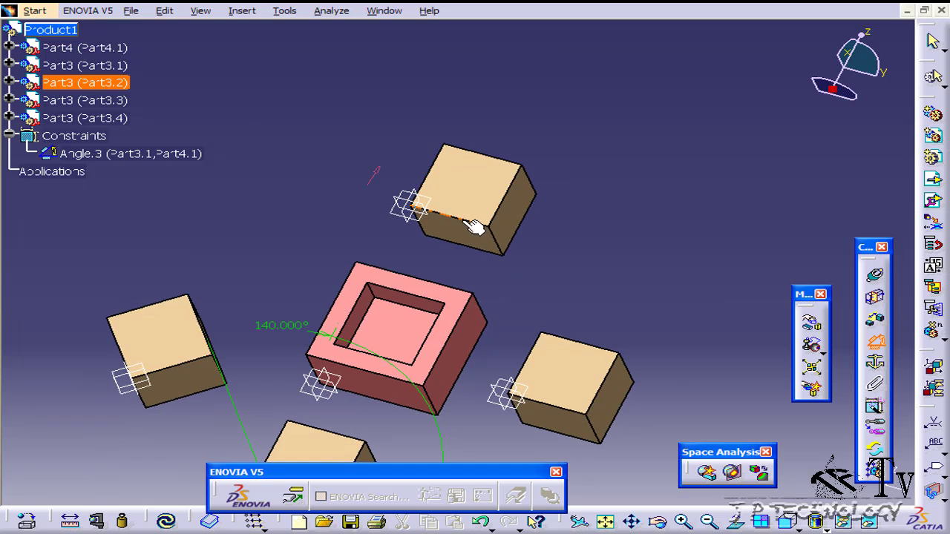
click(473, 219)
click(438, 288)
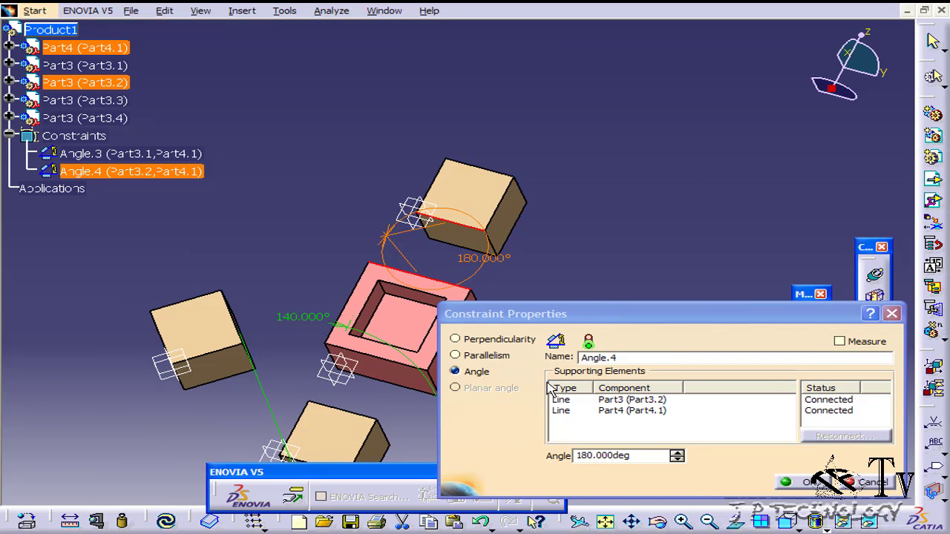
double_click(638, 455)
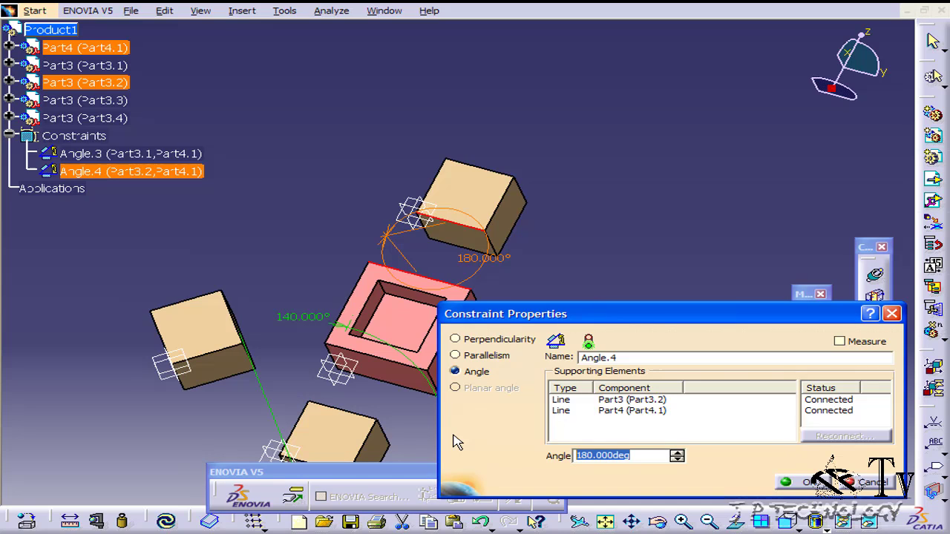
text(120)
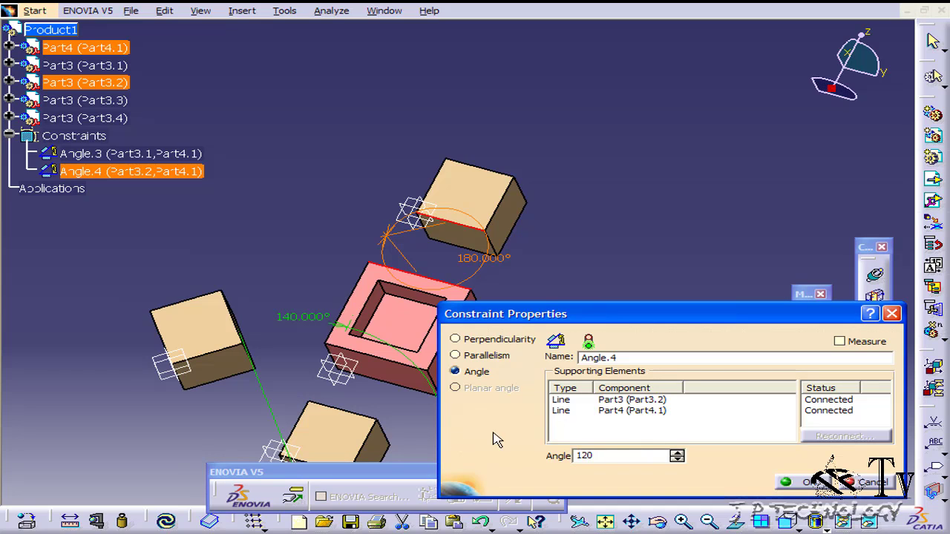
click(824, 487)
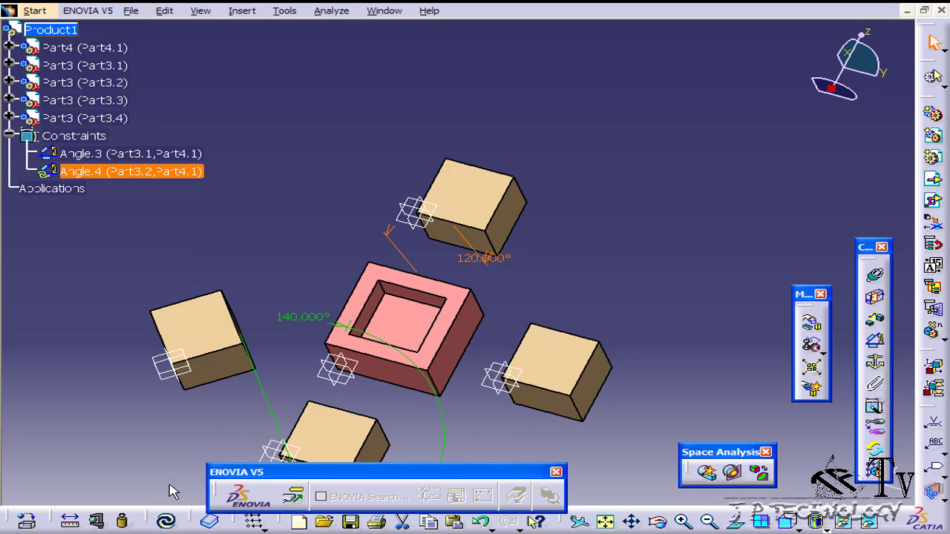
click(166, 522)
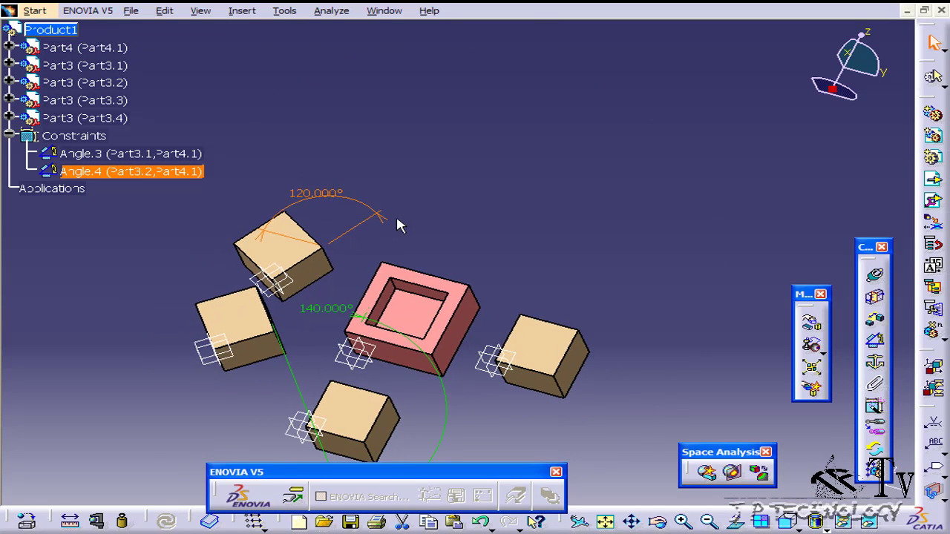
Inspect Angle.4's supporting elements and cancel, leaving it at 120°
double_click(336, 196)
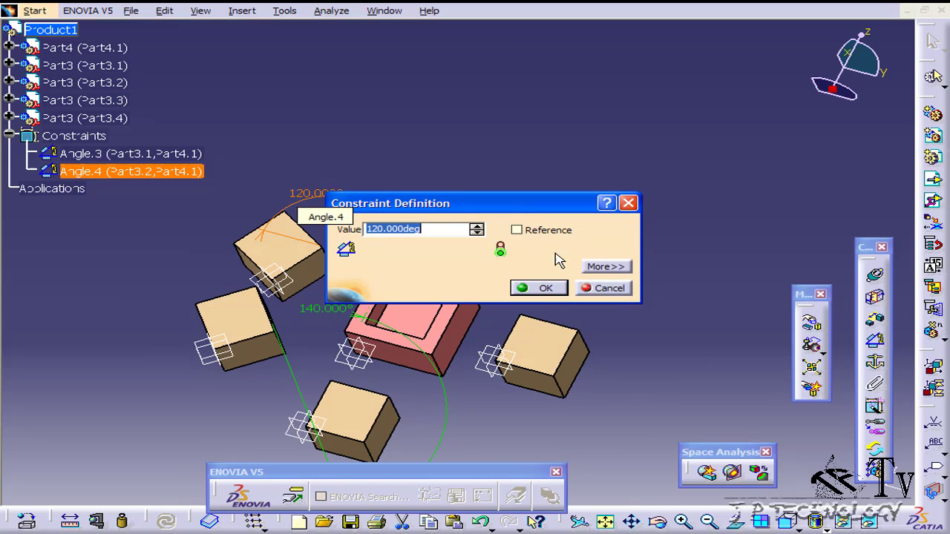
click(605, 267)
drag(531, 209, 352, 225)
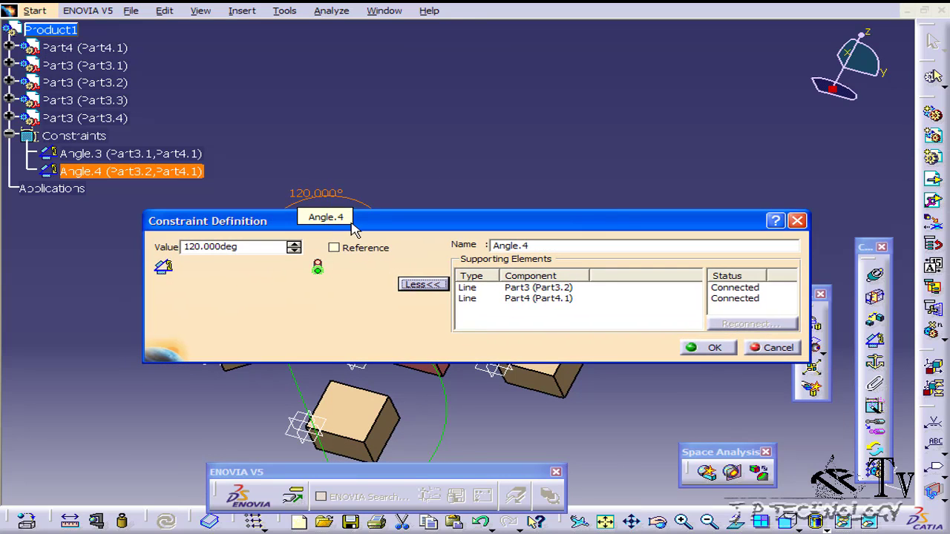
click(485, 298)
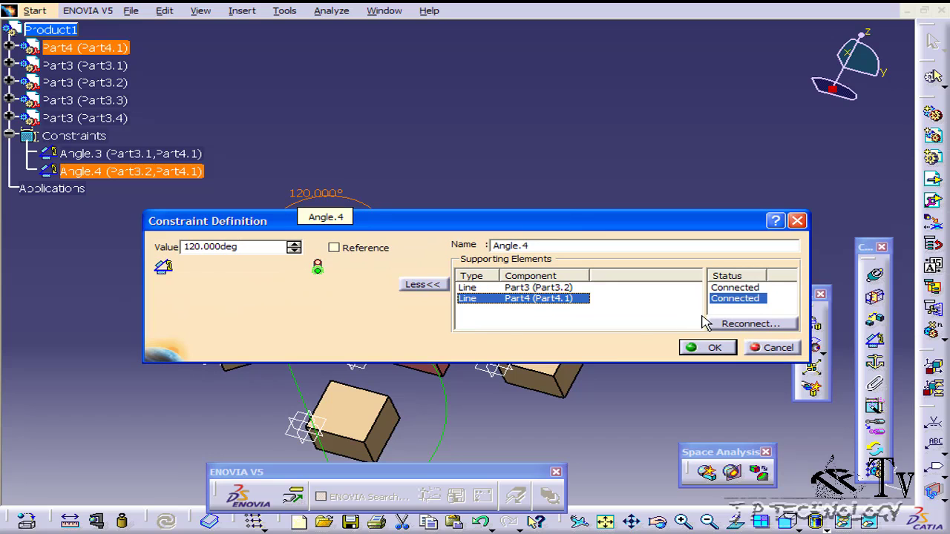
click(766, 349)
Move the 120° angle label onto the upper-left block
middle_drag(396, 209, 393, 194)
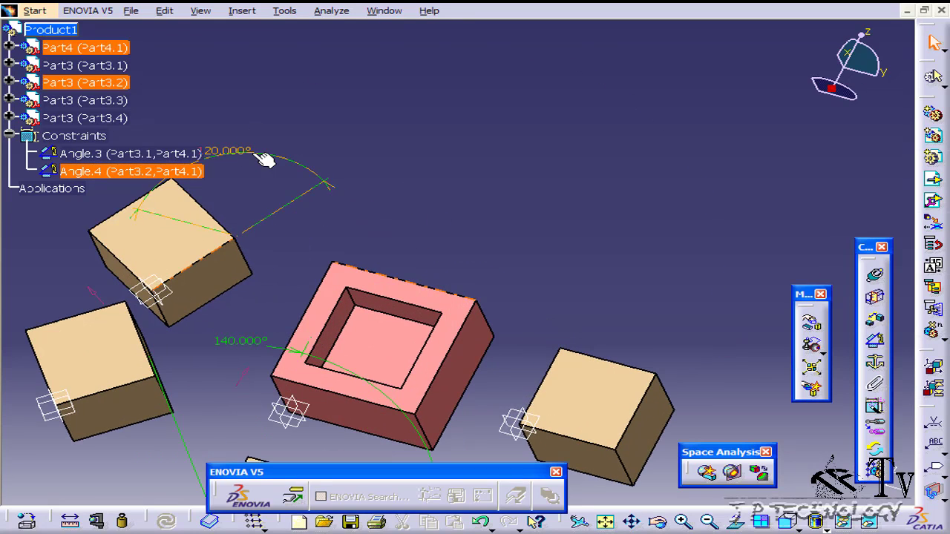
drag(296, 177, 314, 190)
middle_drag(518, 240, 447, 255)
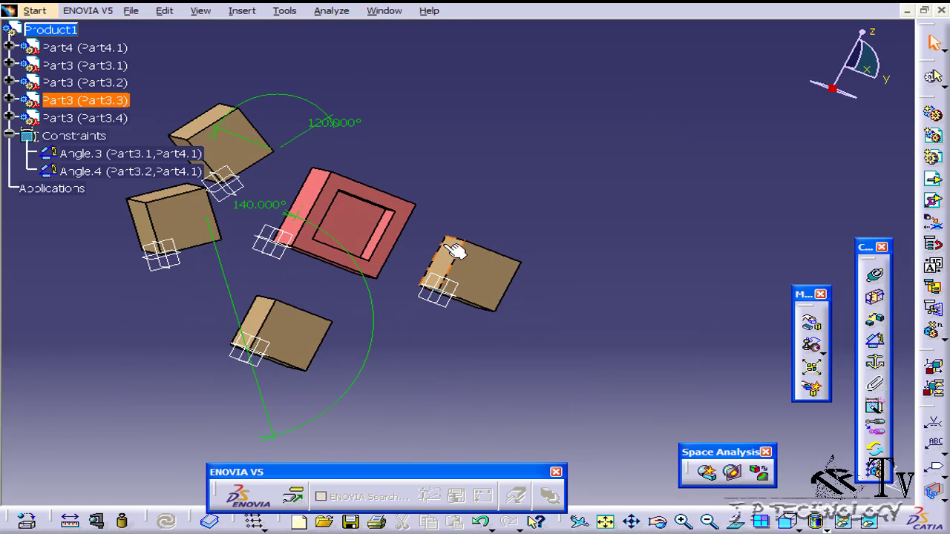
Constrain block Part3.3 to the red base Part4.1 at 75° as Angle.5
click(875, 341)
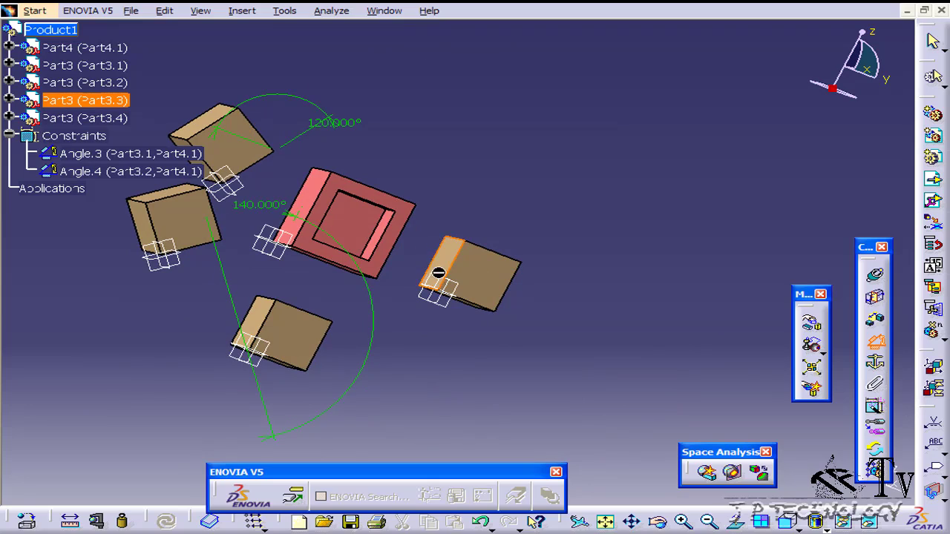
middle_drag(435, 269, 458, 225)
click(505, 195)
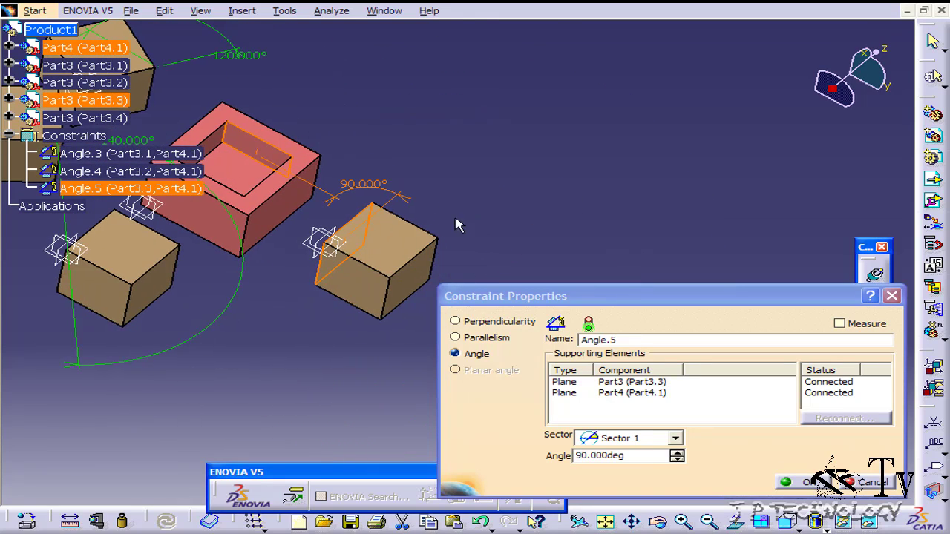
click(657, 457)
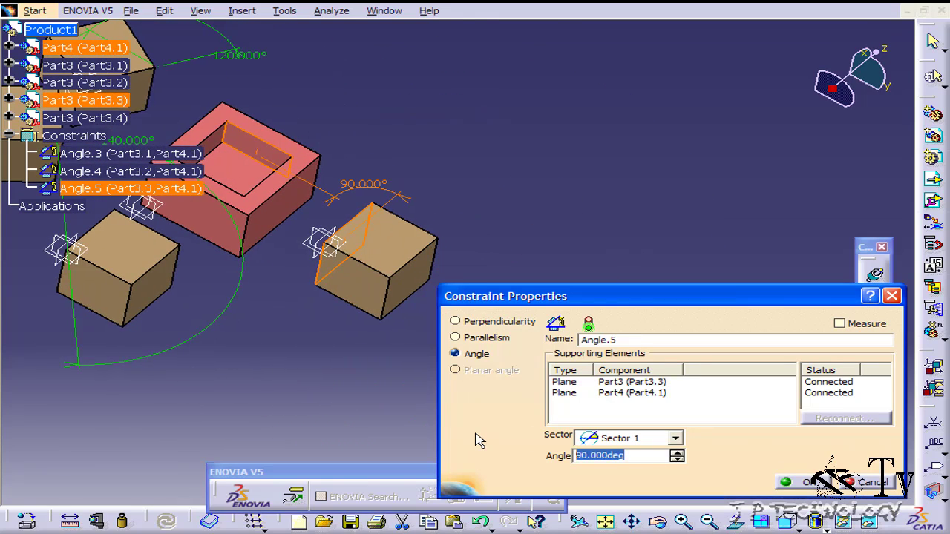
text(75)
click(806, 482)
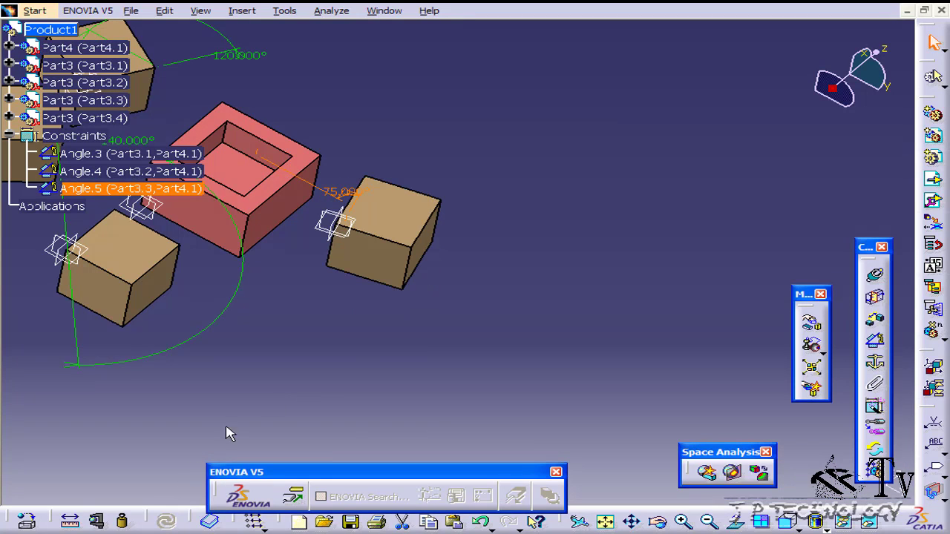
middle_drag(354, 339, 309, 312)
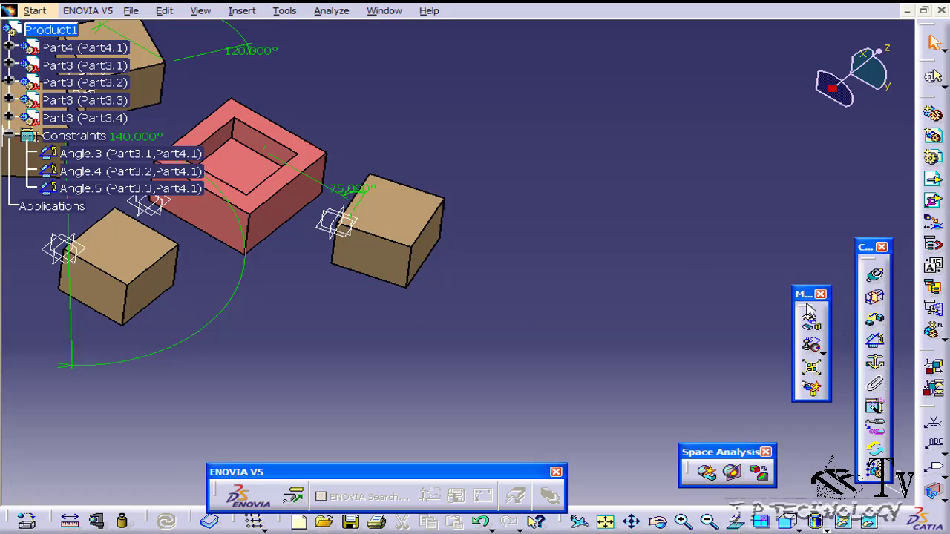
Constrain block Part3.4 to Part3.3 at 50° as Angle.6
click(876, 340)
click(158, 287)
click(388, 261)
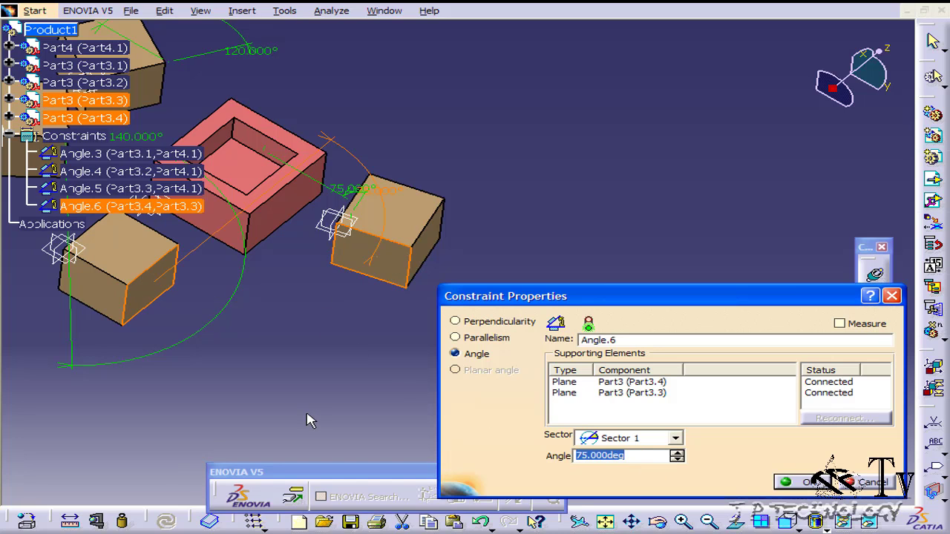
text(50)
click(781, 484)
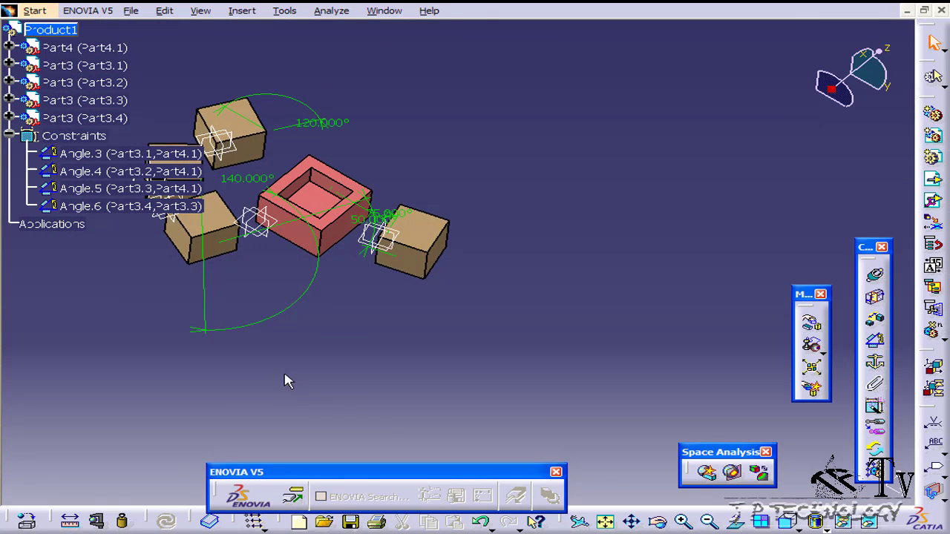
Set Angle.6 to Sector 3 after trying Sectors 2 and 4
ctrl+middle_drag(408, 403, 477, 314)
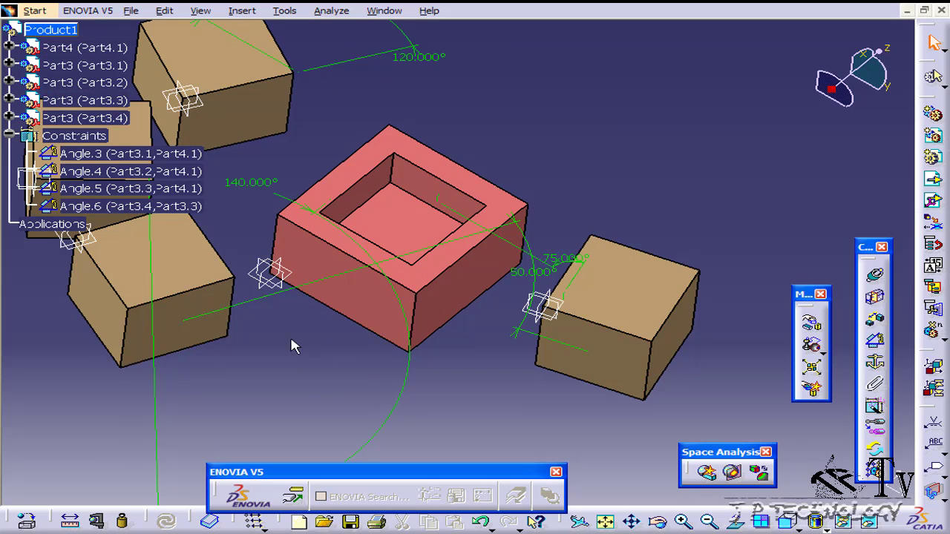
double_click(533, 271)
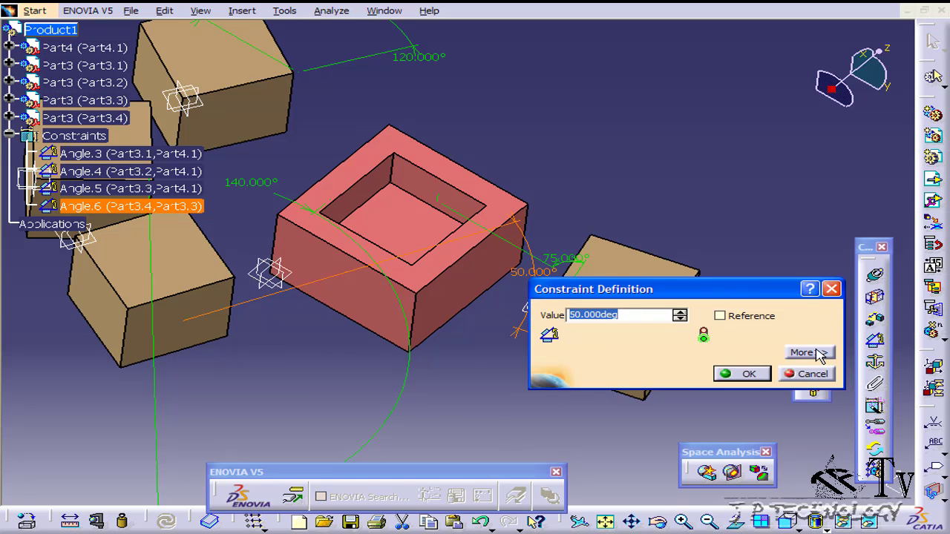
click(806, 353)
click(669, 369)
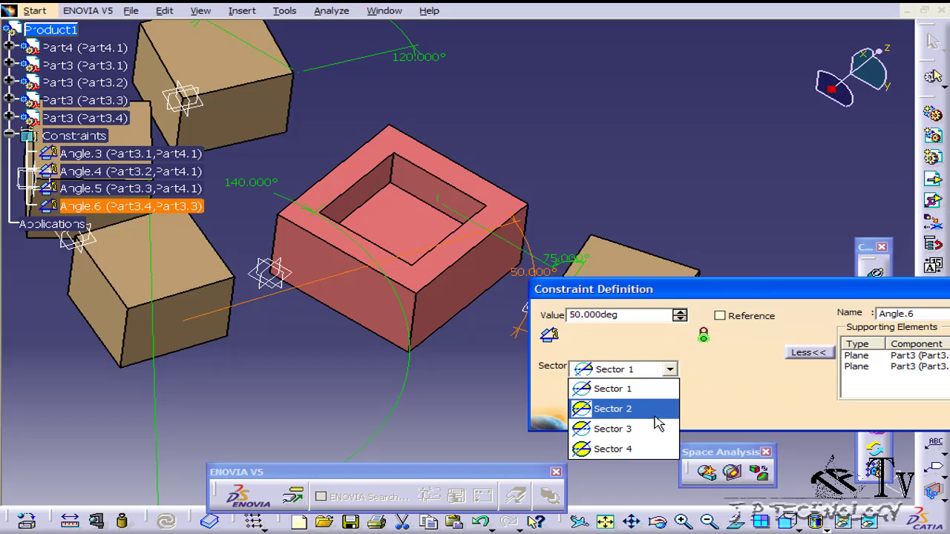
click(656, 416)
click(669, 368)
click(650, 428)
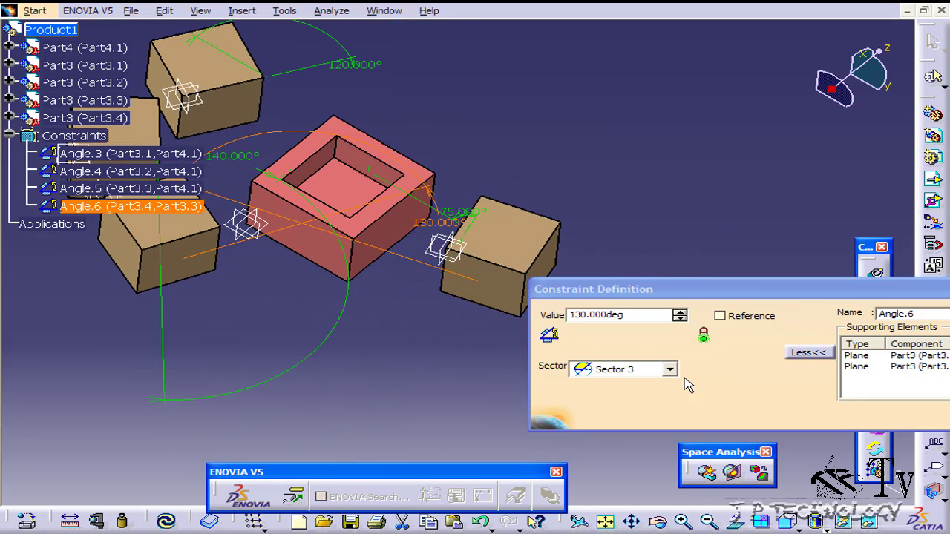
click(670, 369)
click(657, 449)
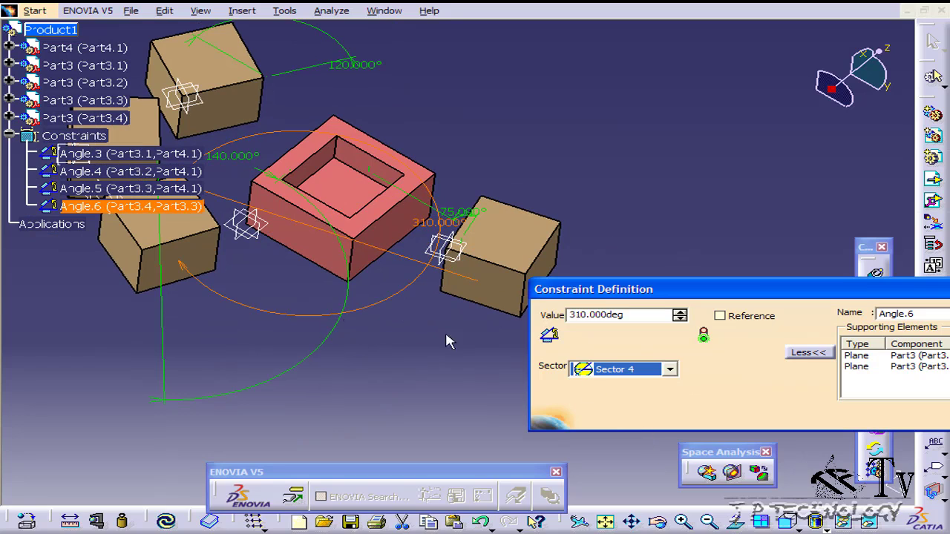
click(651, 370)
click(645, 429)
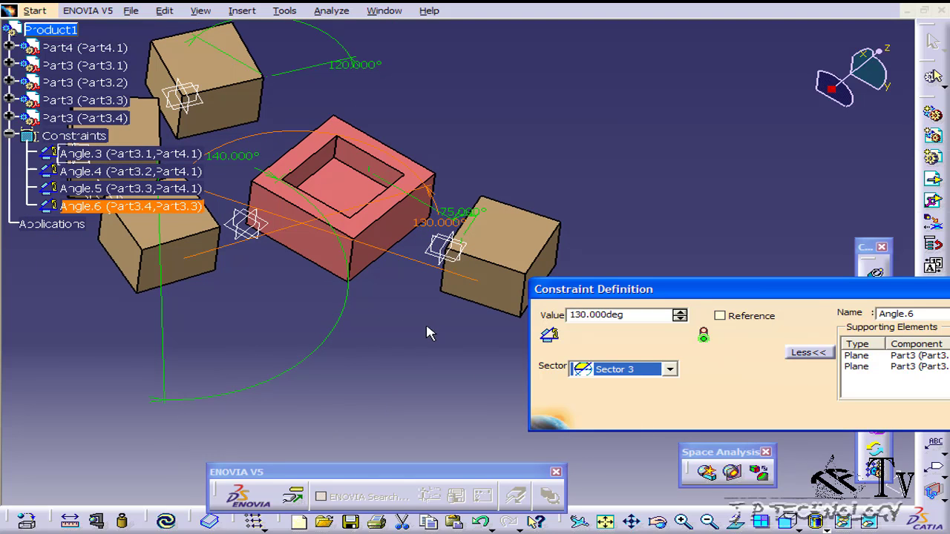
Move the 130° dimension below the assembly, set Angle.6 to 50 and update
click(439, 222)
drag(440, 223, 403, 339)
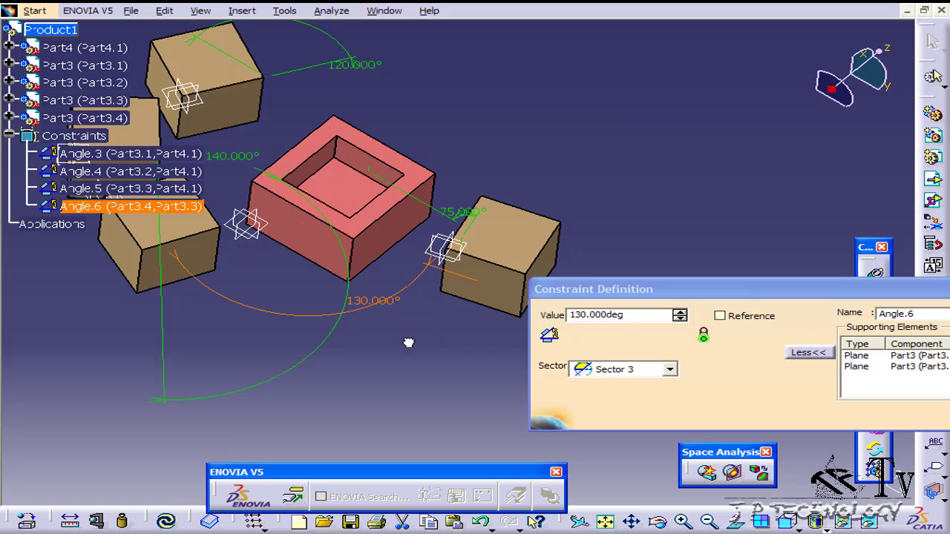
double_click(635, 318)
text(50)
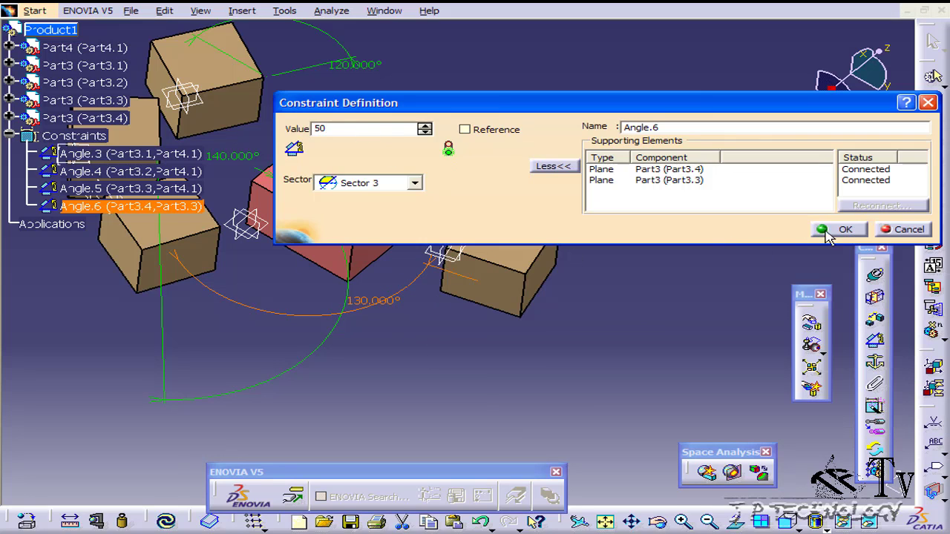
click(844, 227)
click(164, 521)
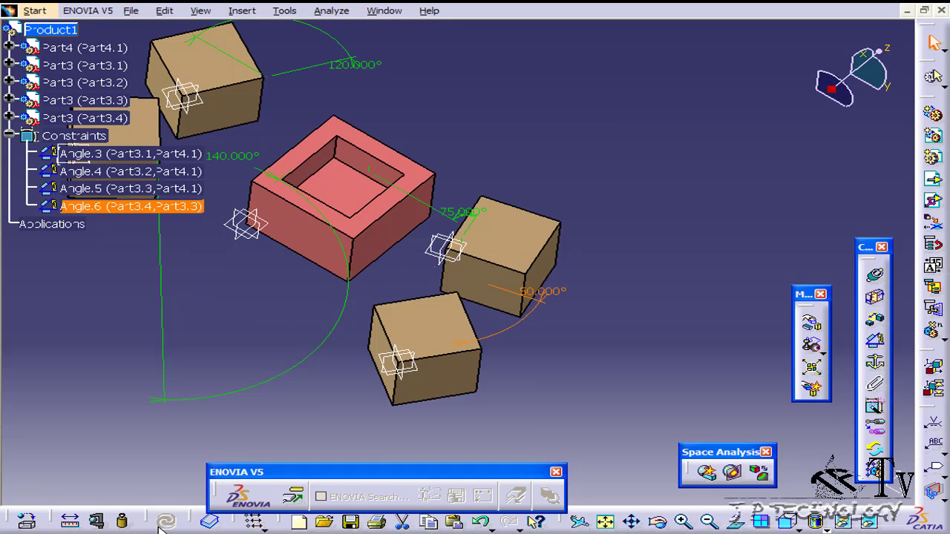
middle_drag(242, 288, 447, 304)
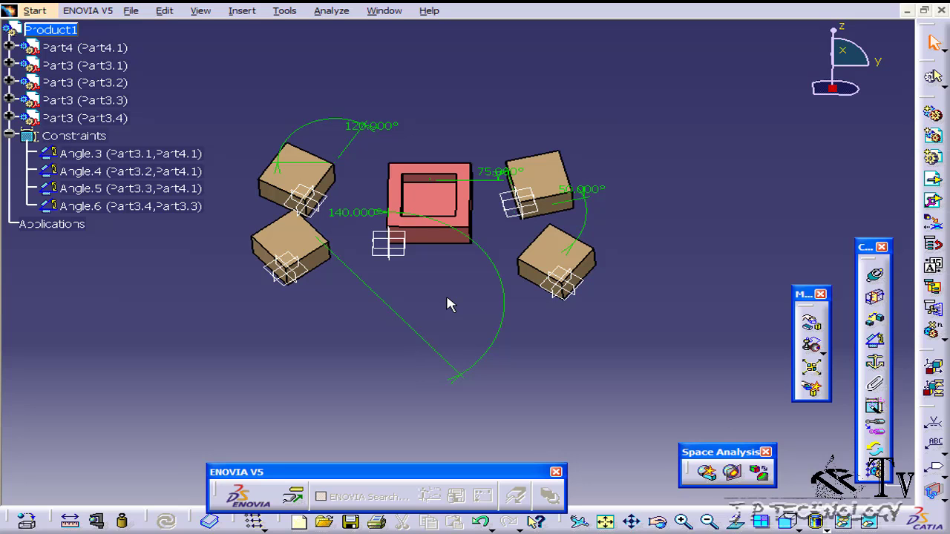
middle_drag(443, 293, 442, 199)
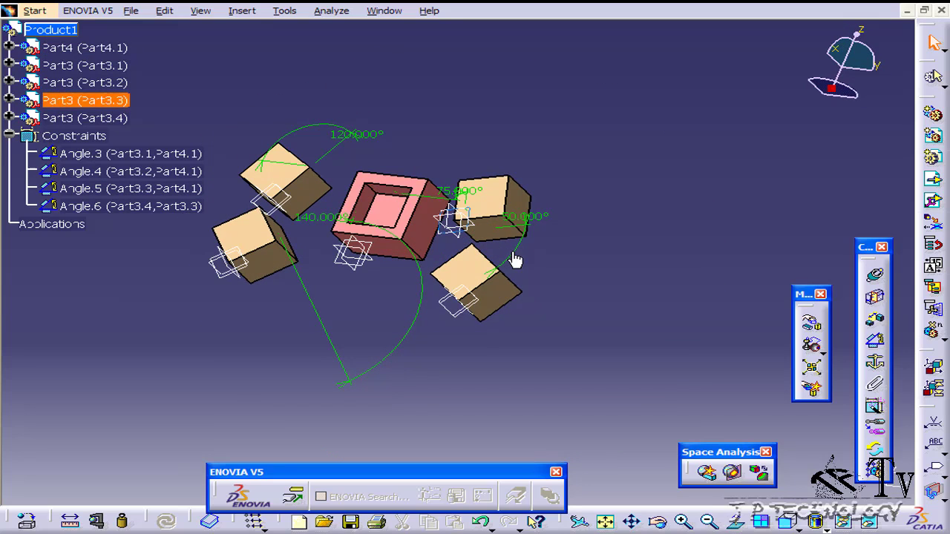
mouse_move(513, 278)
middle_down()
mouse_move(409, 318)
mouse_move(503, 278)
middle_up()
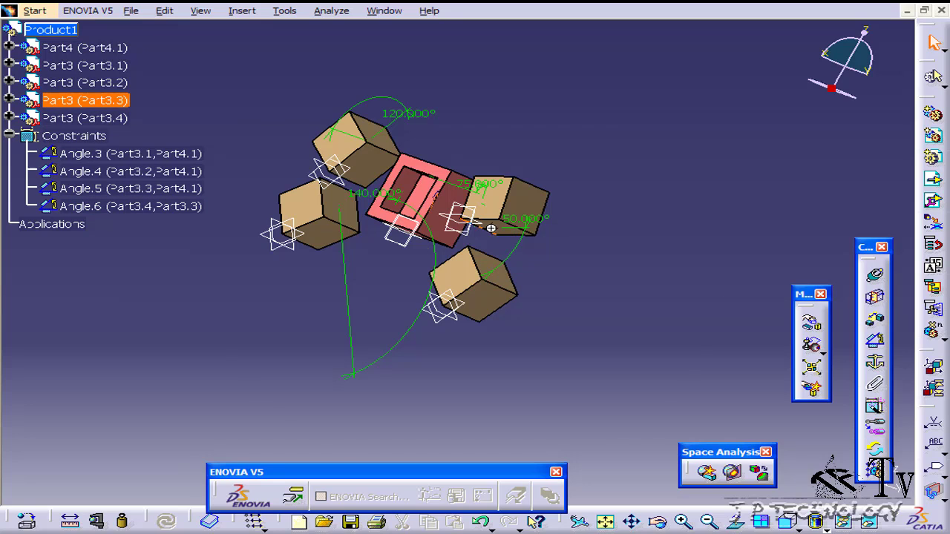
Change Angle.5 from 75° to 90° and update so the chained blocks follow
middle_drag(520, 233, 577, 318)
double_click(481, 183)
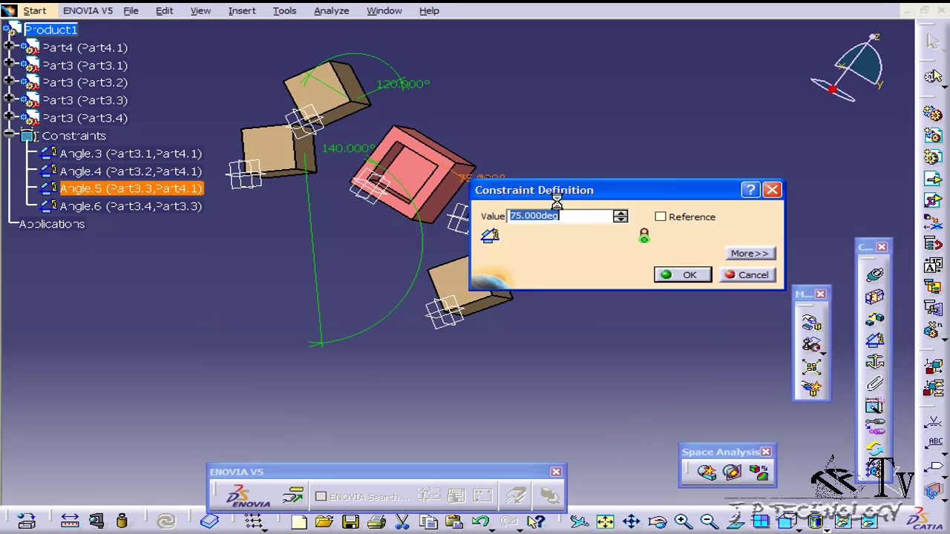
text(90)
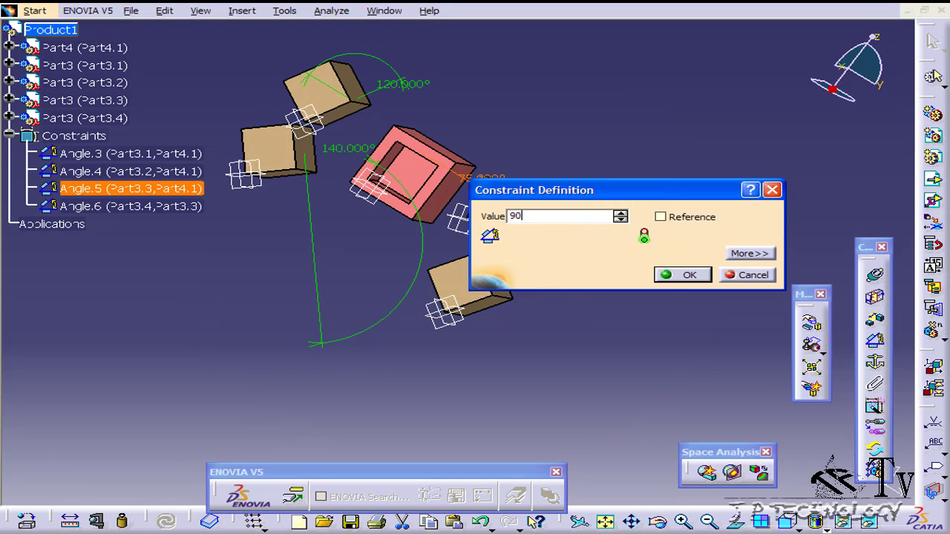
click(677, 277)
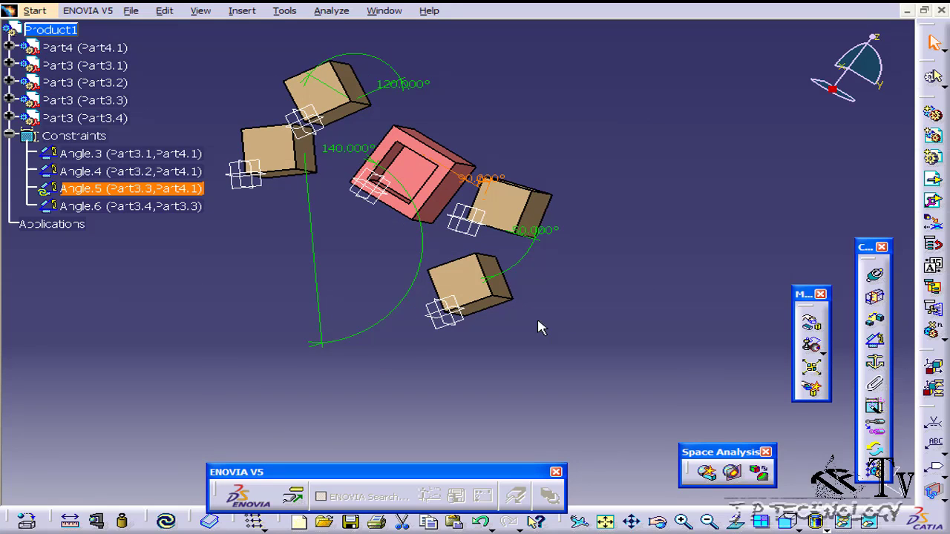
click(164, 522)
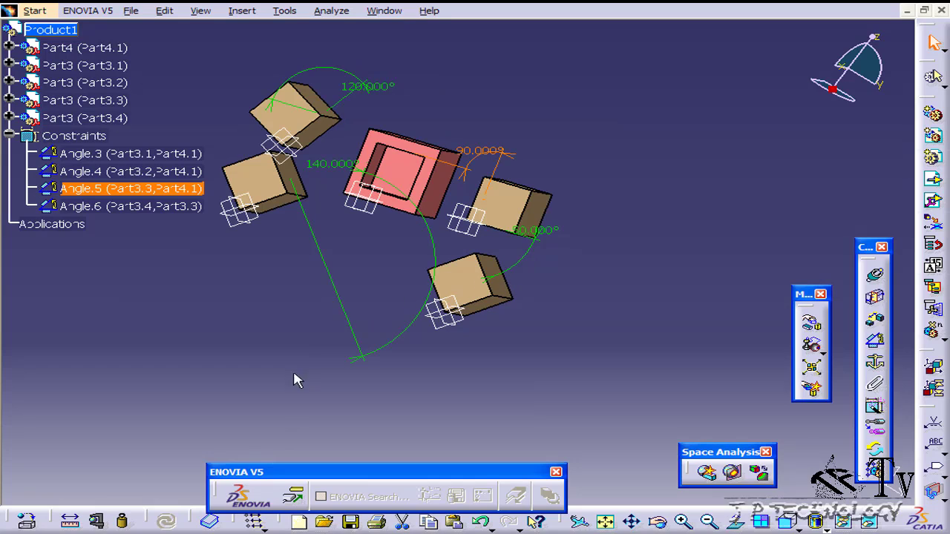